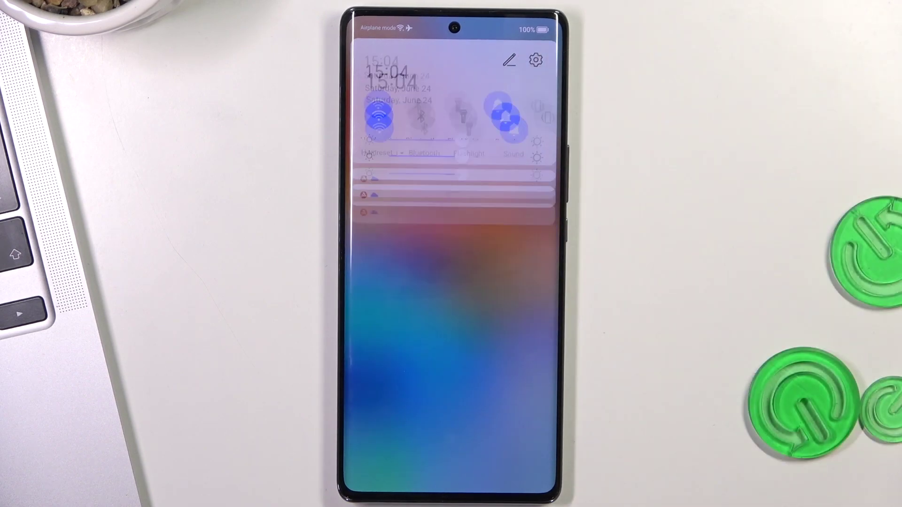
pyautogui.scroll(5, 452, 282)
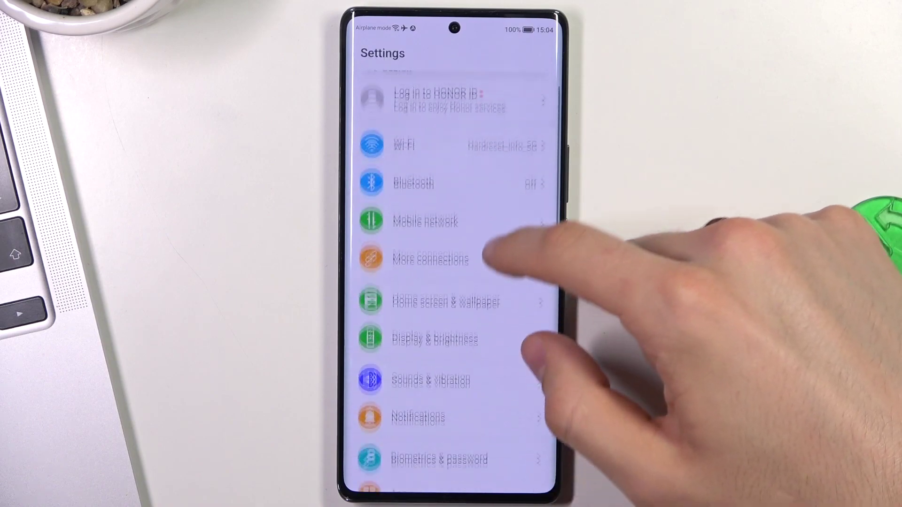
# Select the Dark theme under Display & brightness, then go back to the Settings list.
pyautogui.click(451, 300)
pyautogui.click(500, 142)
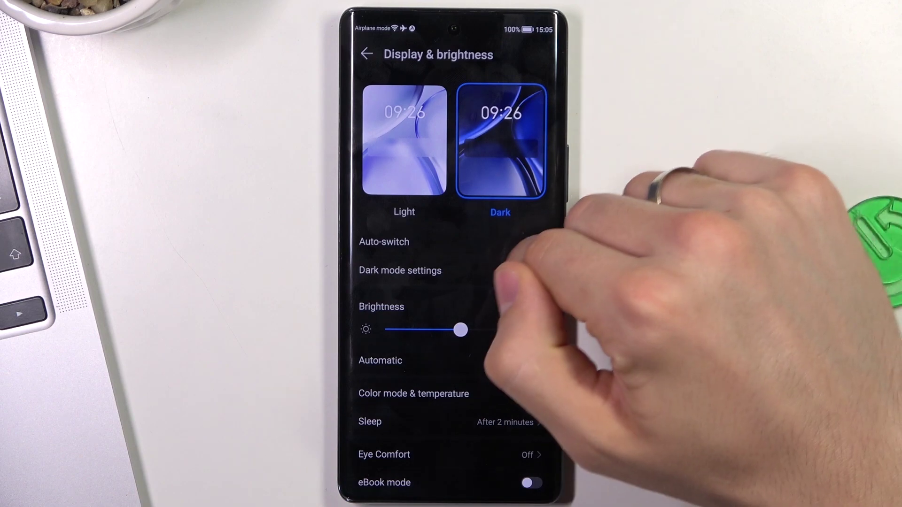
pyautogui.moveTo(557, 241); pyautogui.dragTo(480, 240)
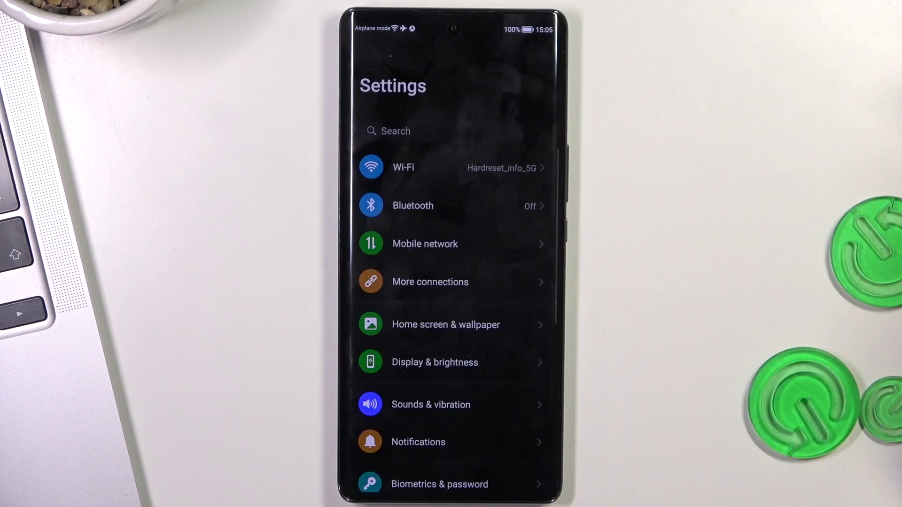
pyautogui.scroll(-2, 452, 317)
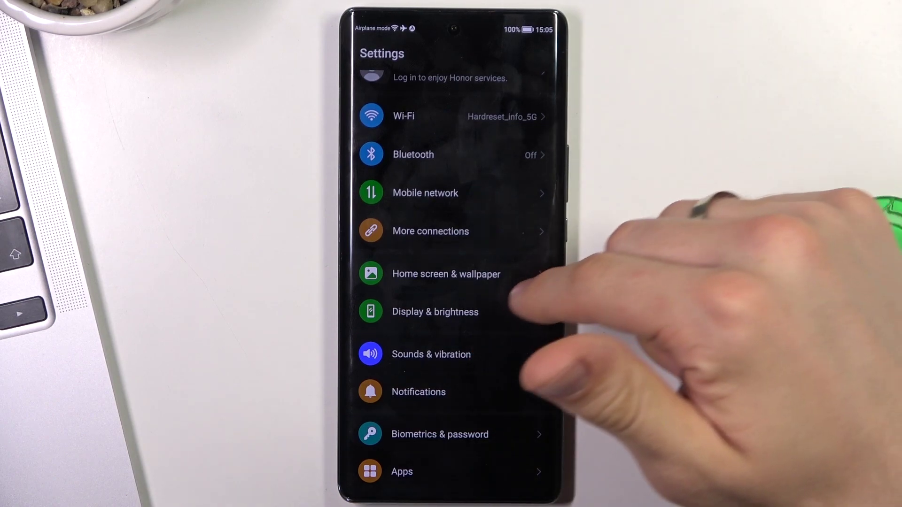
pyautogui.scroll(1, 458, 409)
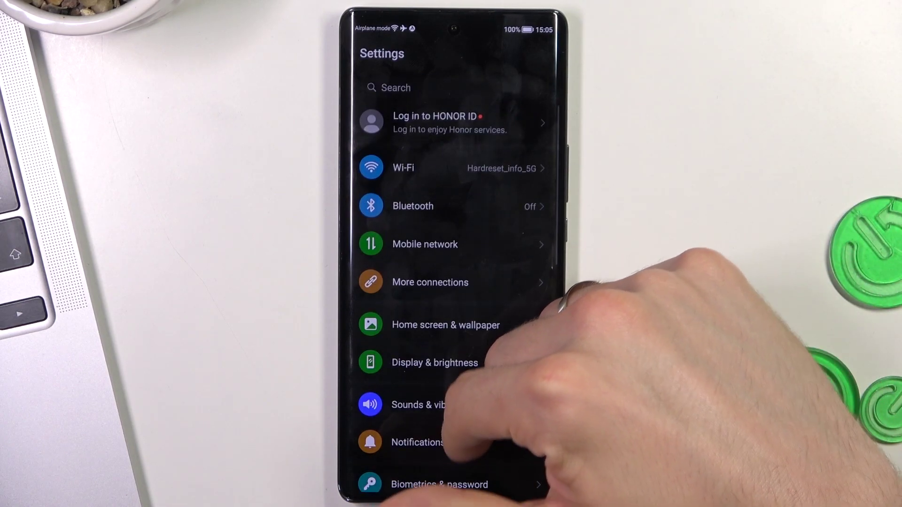
pyautogui.scroll(-5, 458, 353)
pyautogui.scroll(3, 458, 353)
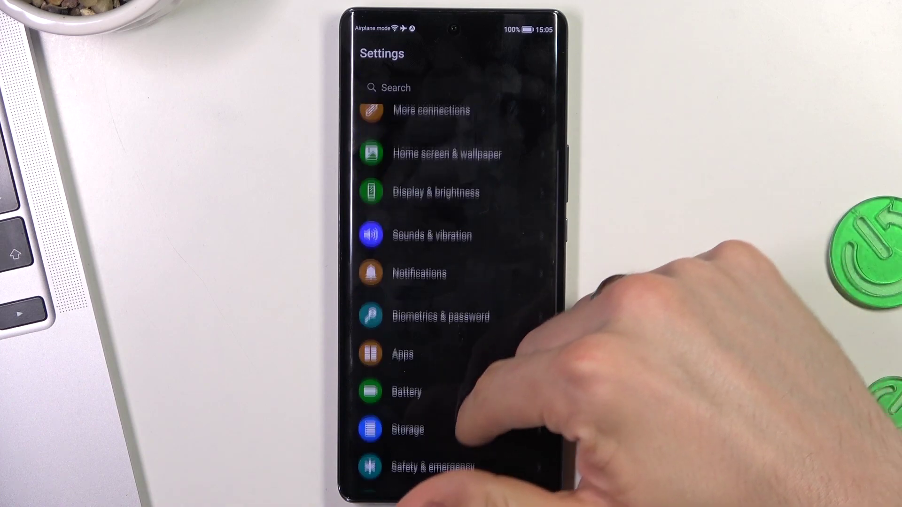
pyautogui.scroll(1, 458, 352)
pyautogui.scroll(1, 458, 352)
pyautogui.scroll(1, 459, 353)
# Set Screen refresh rate under Display & brightness to Standard (60 Hz).
pyautogui.click(435, 364)
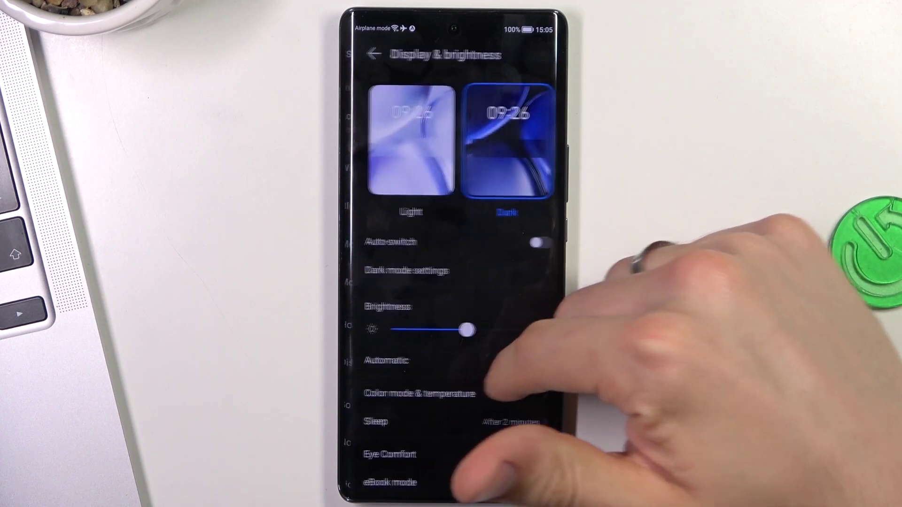
pyautogui.scroll(-3, 458, 317)
pyautogui.scroll(-2, 459, 317)
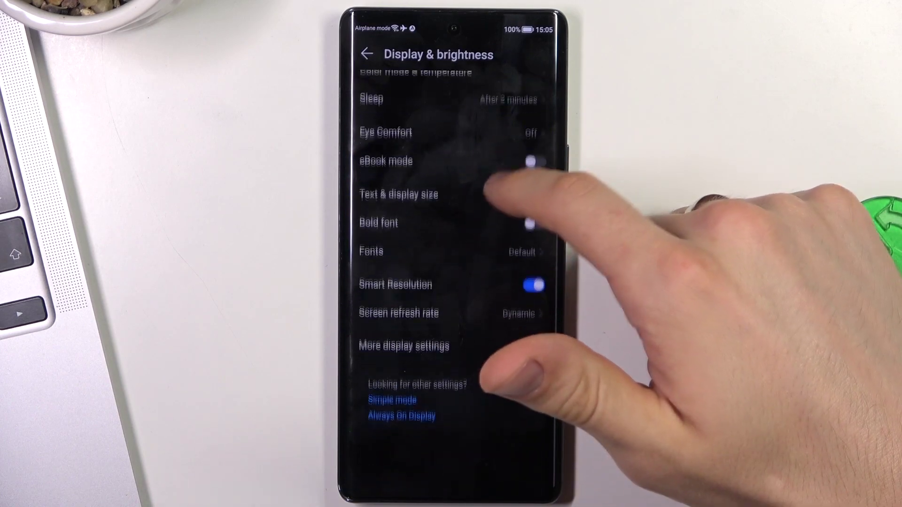
pyautogui.click(409, 359)
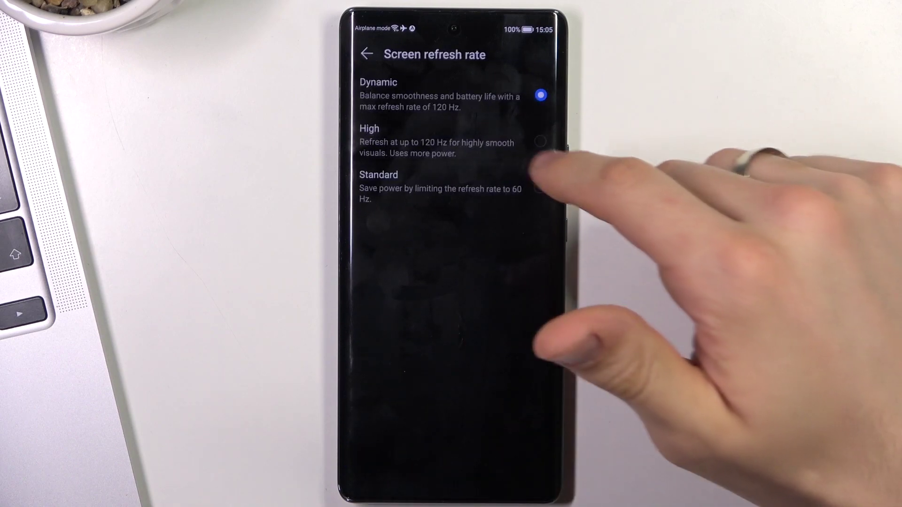
pyautogui.click(451, 184)
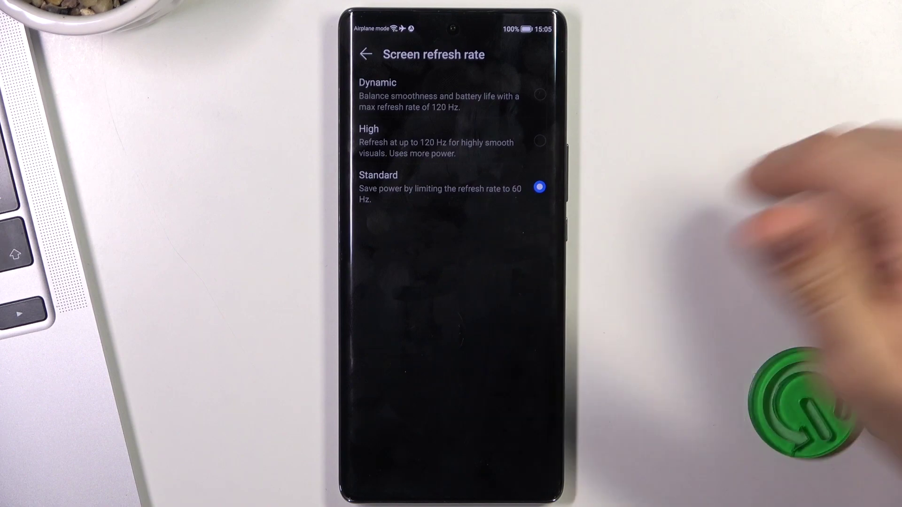
pyautogui.moveTo(560, 303); pyautogui.dragTo(494, 304)
pyautogui.moveTo(561, 303); pyautogui.dragTo(493, 304)
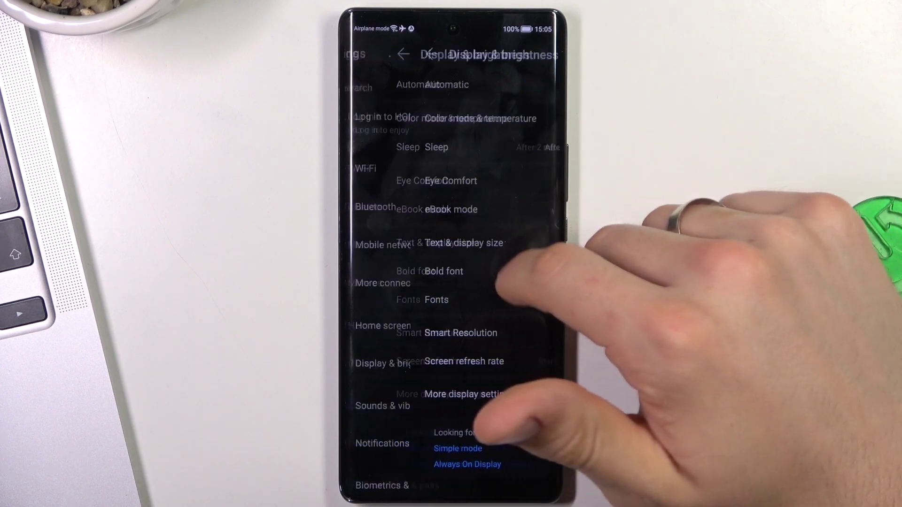
pyautogui.scroll(-3, 451, 282)
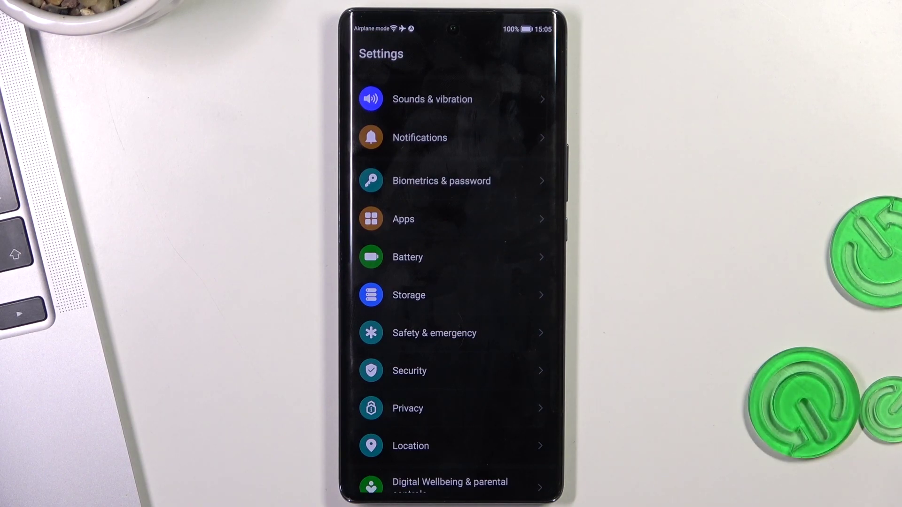
# Switch on the Power Saving mode toggle on the Battery page.
pyautogui.click(494, 258)
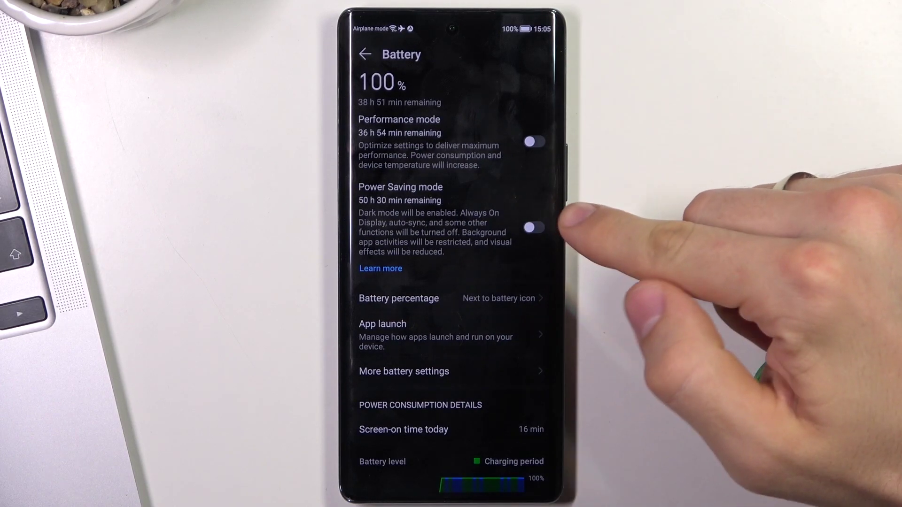
pyautogui.click(534, 227)
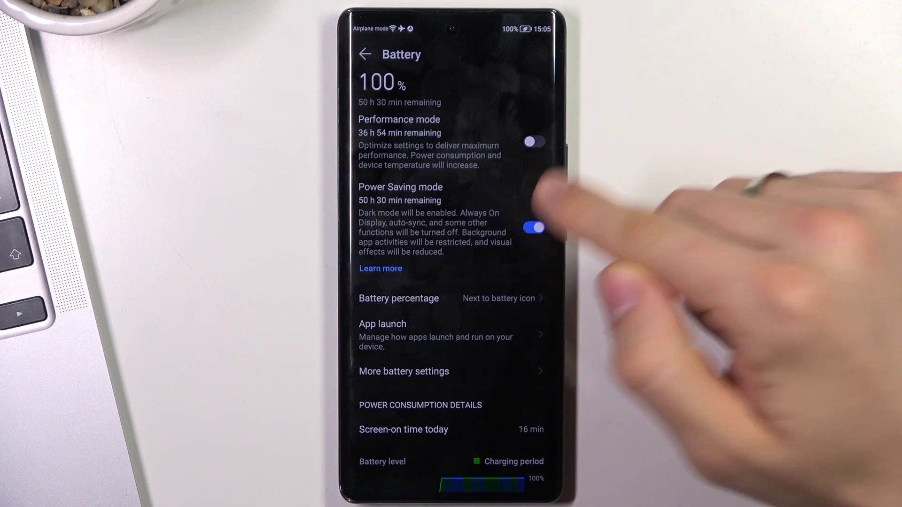
pyautogui.scroll(-1, 465, 341)
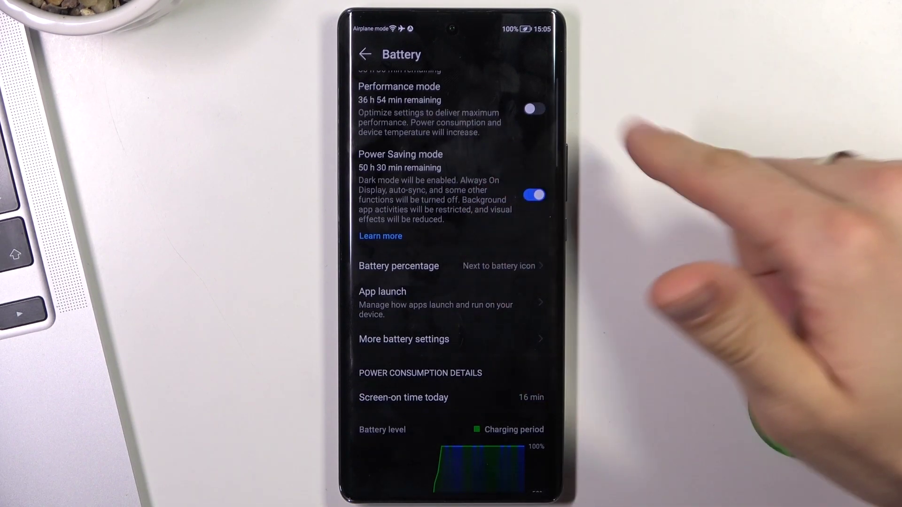
pyautogui.scroll(-2, 451, 282)
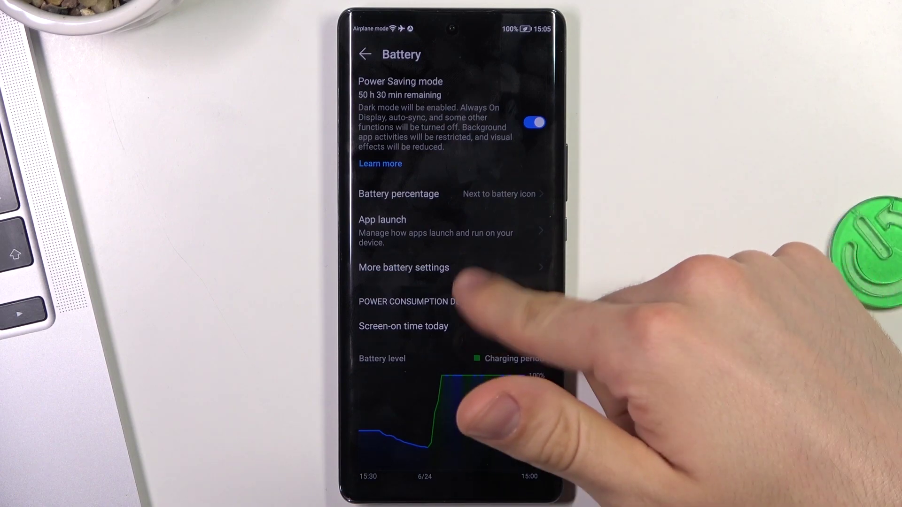
pyautogui.scroll(2, 451, 267)
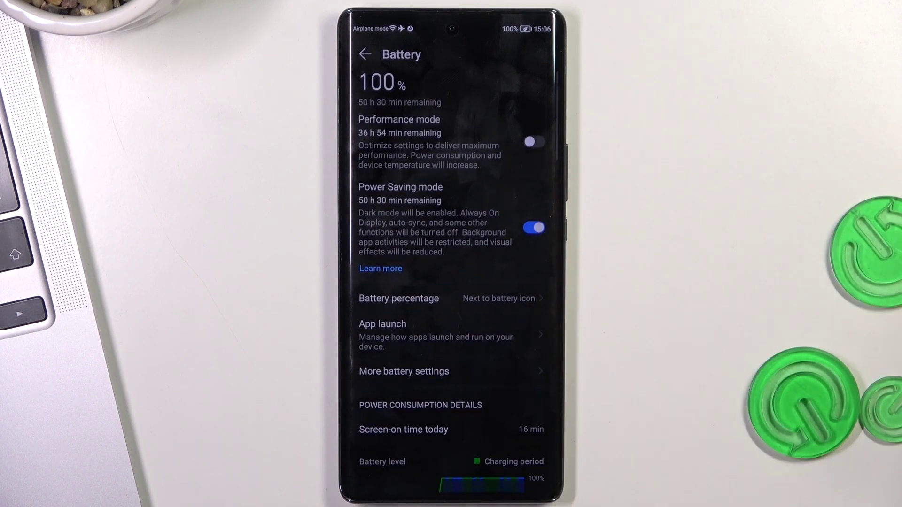